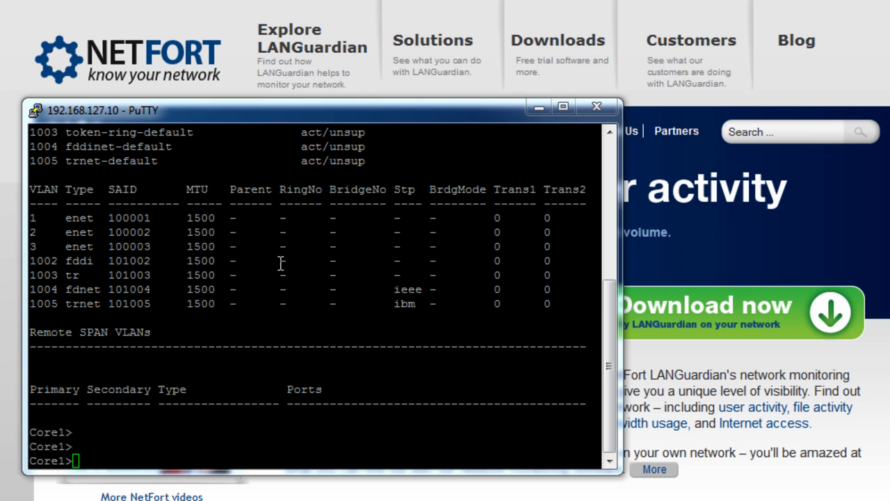
List the switch's VLANs with 'sh vlan' and page through the output to the prompt
{"action": "left_click", "coordinate": [281, 263]}
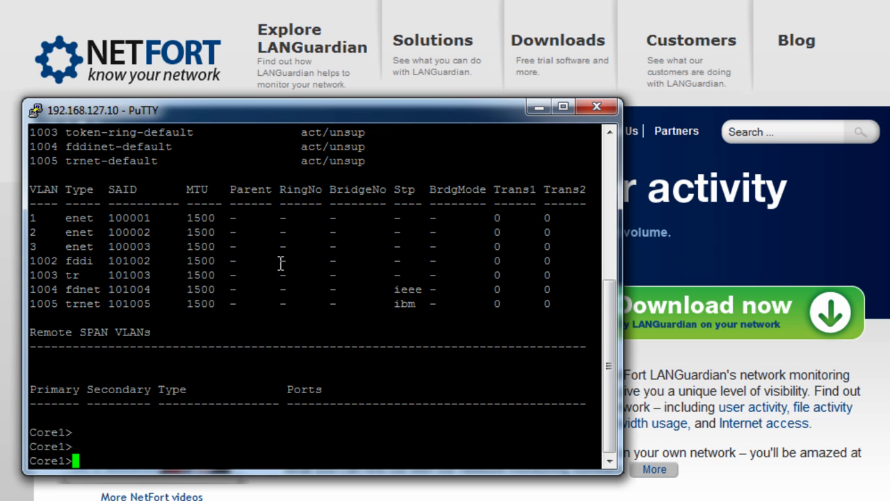
{"action": "key", "text": "Return"}
{"action": "key", "text": "Return"}
{"action": "type", "text": "sh "}
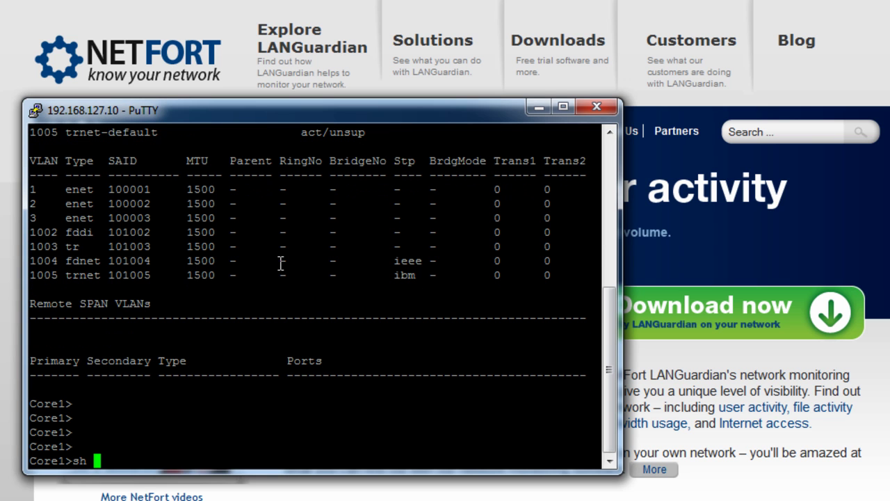
{"action": "type", "text": "vlan"}
{"action": "key", "text": "Return"}
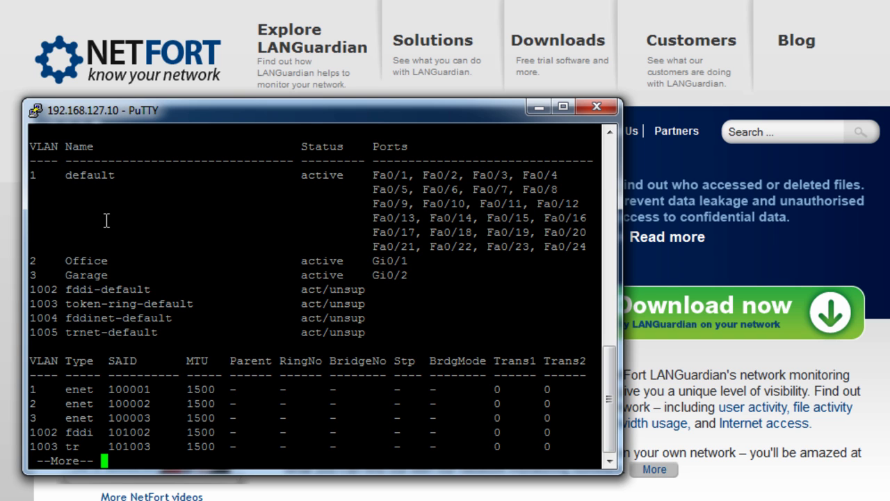
{"action": "key", "text": "space"}
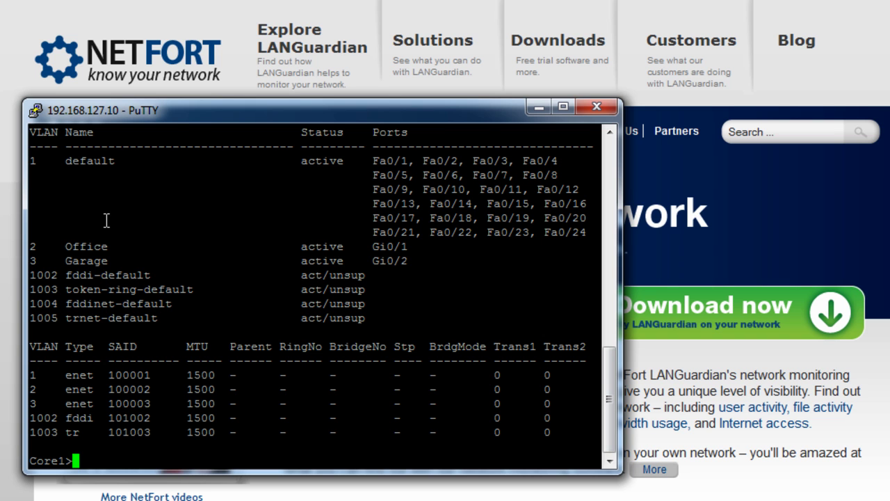
Enter privileged mode on Core1 with 'en' and the enable password
{"action": "type", "text": "en"}
{"action": "key", "text": "Return"}
{"action": "key", "text": "Return"}
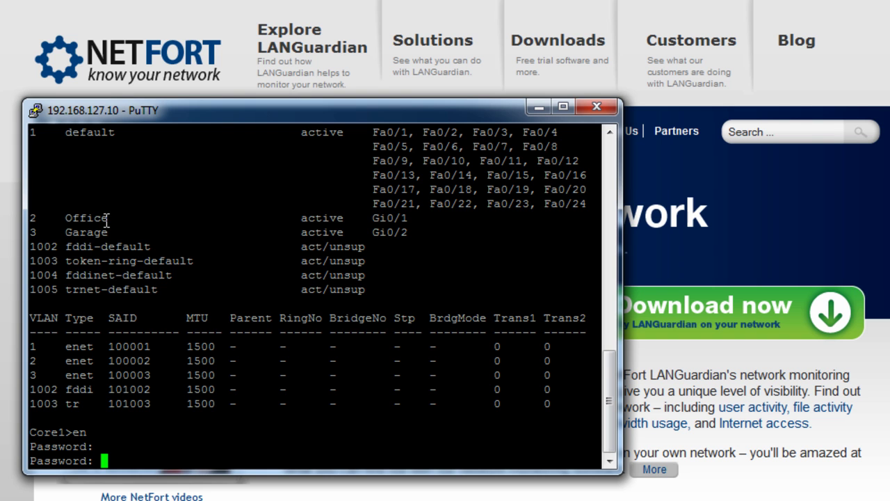
{"action": "key", "text": "Return"}
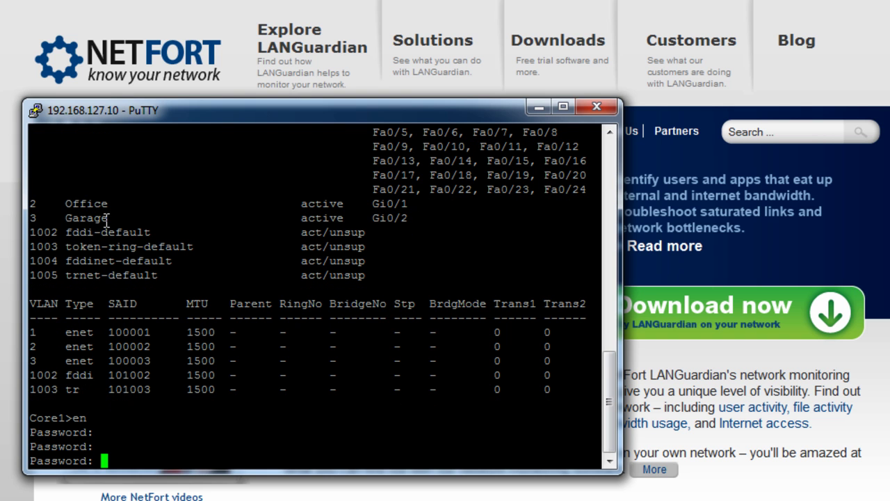
{"action": "key", "text": "Return"}
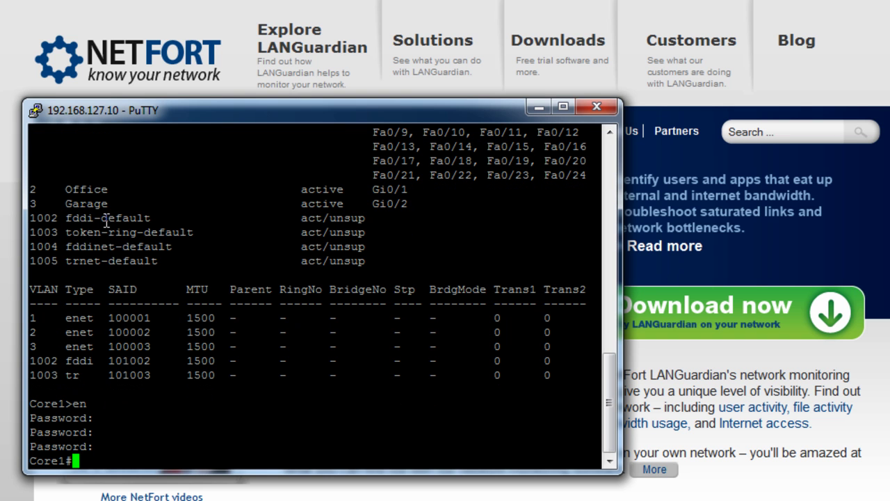
Confirm no SPAN session exists with 'sh monitor', then enter global configuration mode with 'conf t'
{"action": "type", "text": "sh mon"}
{"action": "key", "text": "BackSpace"}
{"action": "key", "text": "BackSpace"}
{"action": "key", "text": "BackSpace"}
{"action": "type", "text": "mon"}
{"action": "key", "text": "Tab"}
{"action": "key", "text": "Return"}
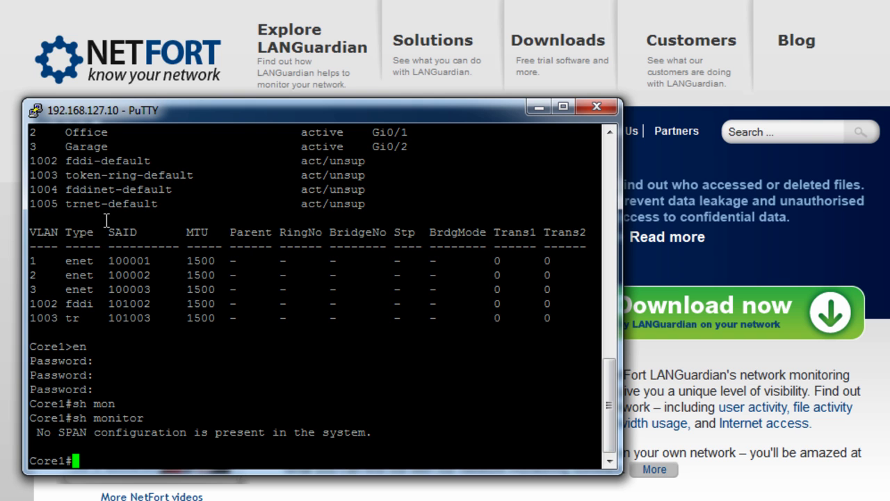
{"action": "type", "text": "conf t"}
{"action": "key", "text": "Return"}
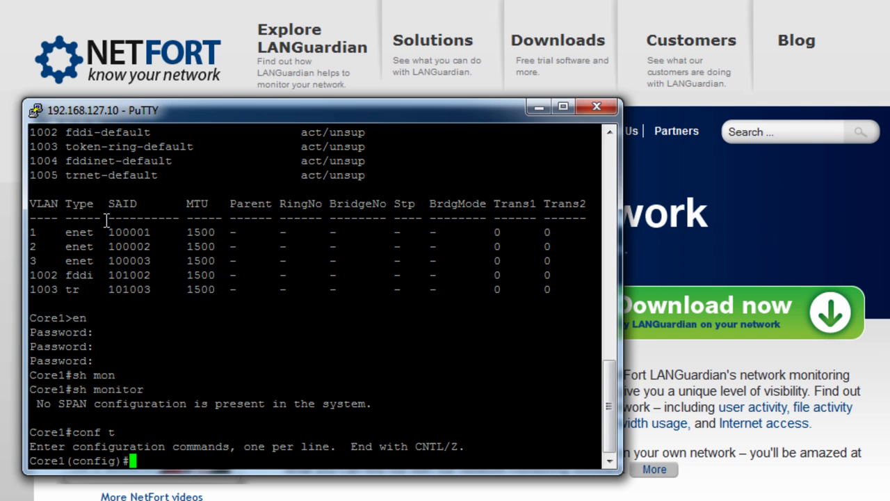
Set VLAN 1 received traffic (rx) as the source of monitor session 1
{"action": "type", "text": "mon"}
{"action": "key", "text": "Tab"}
{"action": "type", "text": "se"}
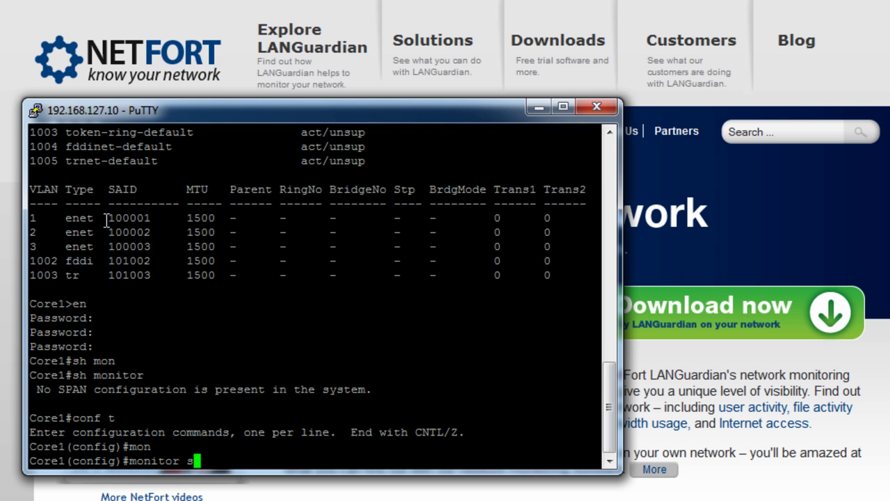
{"action": "key", "text": "Tab"}
{"action": "type", "text": "1"}
{"action": "key", "text": "Tab"}
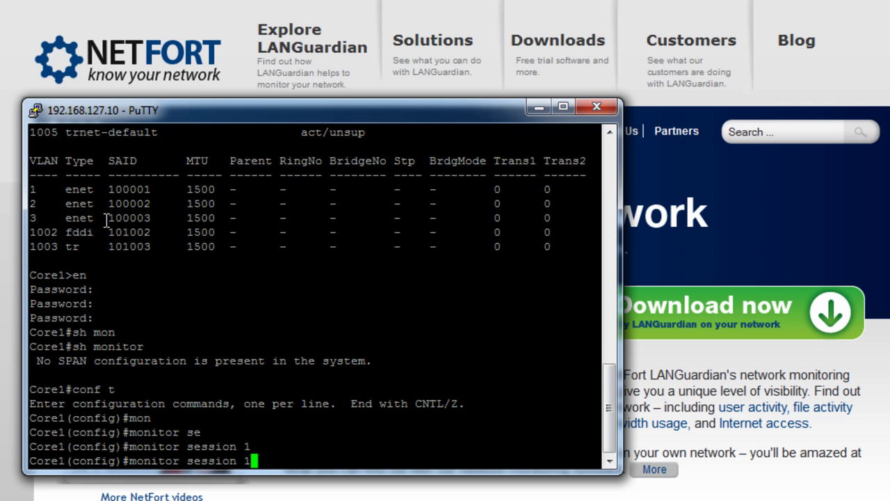
{"action": "type", "text": "s"}
{"action": "key", "text": "Tab"}
{"action": "type", "text": "v"}
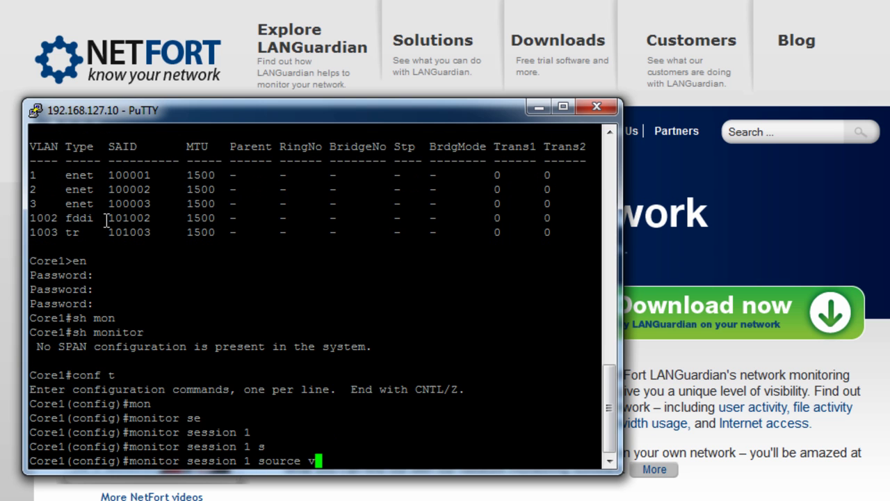
{"action": "key", "text": "Tab"}
{"action": "type", "text": "1"}
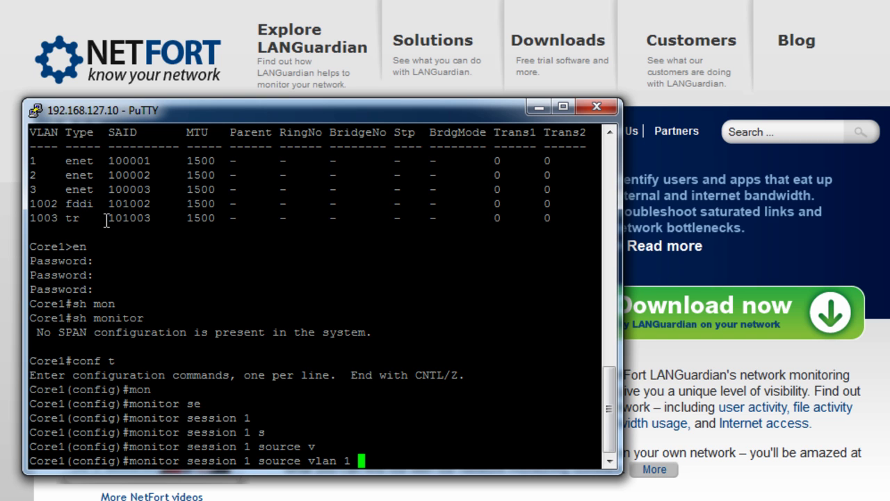
{"action": "type", "text": " , 2 , 5"}
{"action": "key", "text": "BackSpace"}
{"action": "key", "text": "BackSpace"}
{"action": "key", "text": "BackSpace"}
{"action": "key", "text": "BackSpace"}
{"action": "key", "text": "BackSpace"}
{"action": "key", "text": "BackSpace"}
{"action": "key", "text": "BackSpace"}
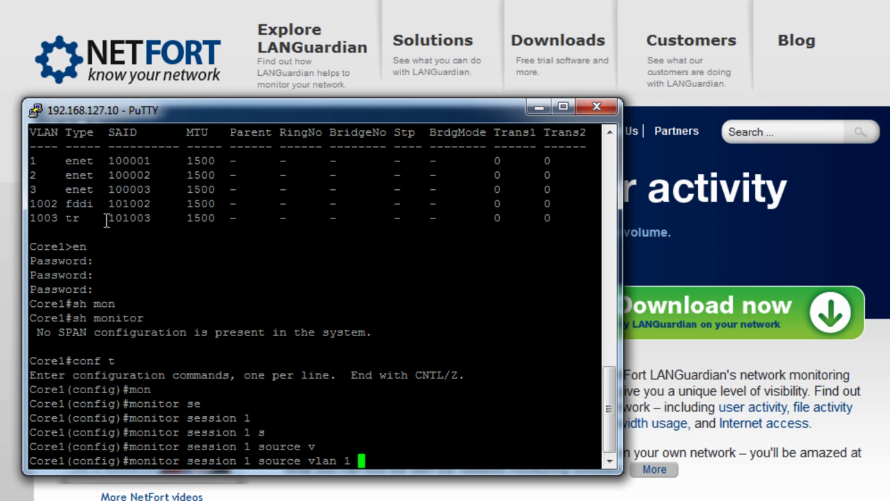
{"action": "type", "text": "rx"}
{"action": "key", "text": "Return"}
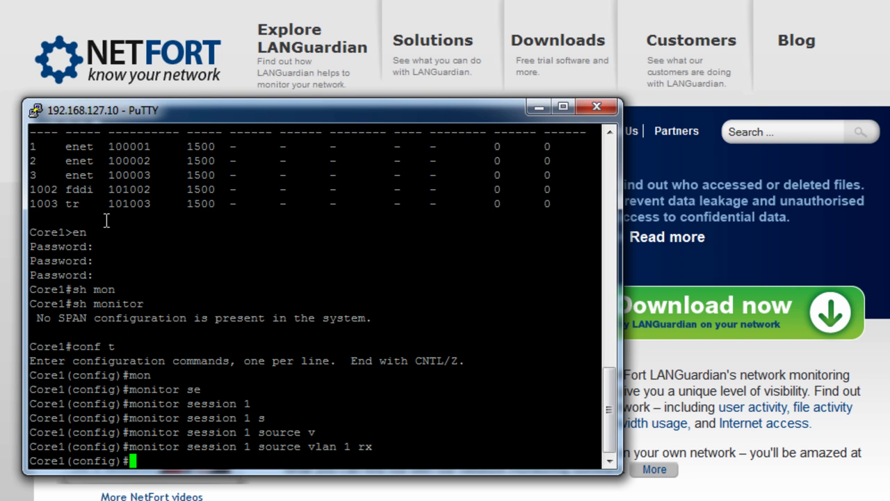
Set interface fastEthernet 0/6 as the destination of monitor session 1
{"action": "type", "text": "me"}
{"action": "type", "text": "n"}
{"action": "key", "text": "Tab"}
{"action": "type", "text": "se"}
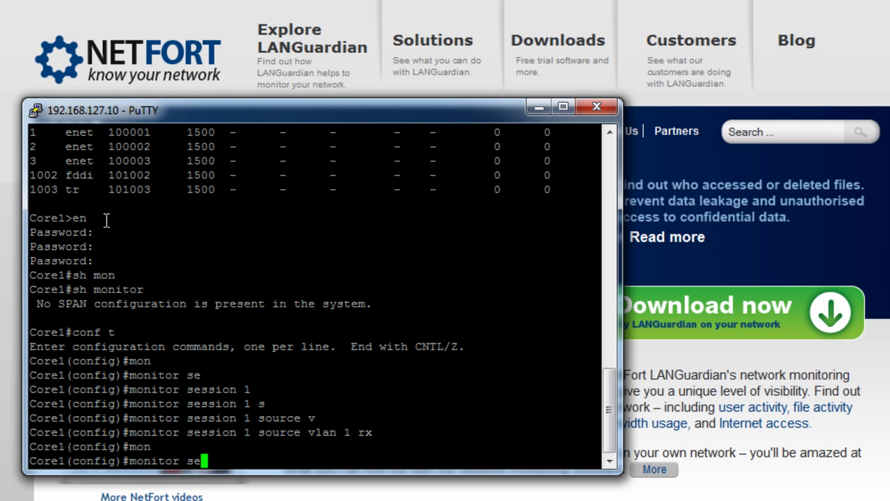
{"action": "key", "text": "Tab"}
{"action": "type", "text": "1"}
{"action": "key", "text": "Tab"}
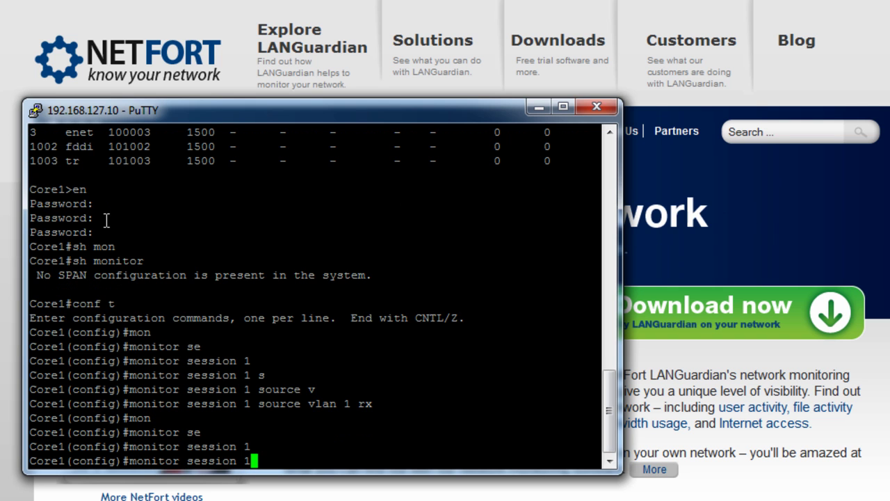
{"action": "type", "text": "de"}
{"action": "key", "text": "Tab"}
{"action": "type", "text": "in"}
{"action": "key", "text": "Tab"}
{"action": "type", "text": "f"}
{"action": "key", "text": "Tab"}
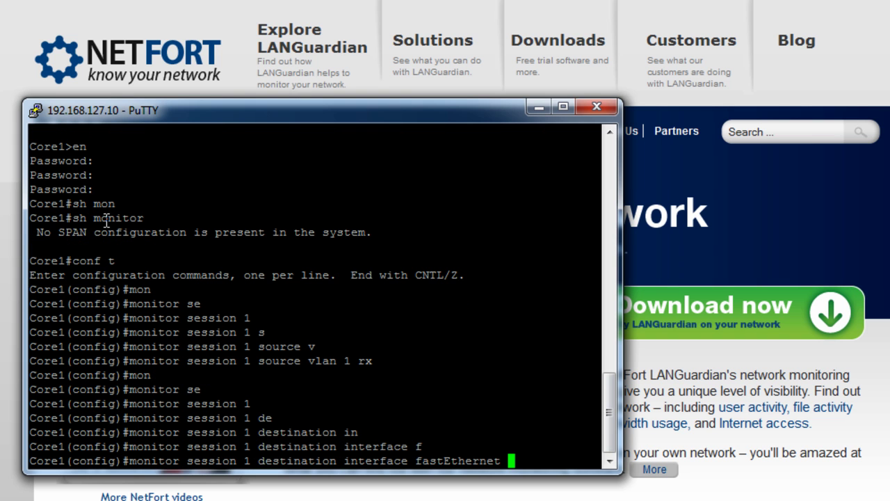
{"action": "type", "text": "0/6"}
{"action": "key", "text": "Return"}
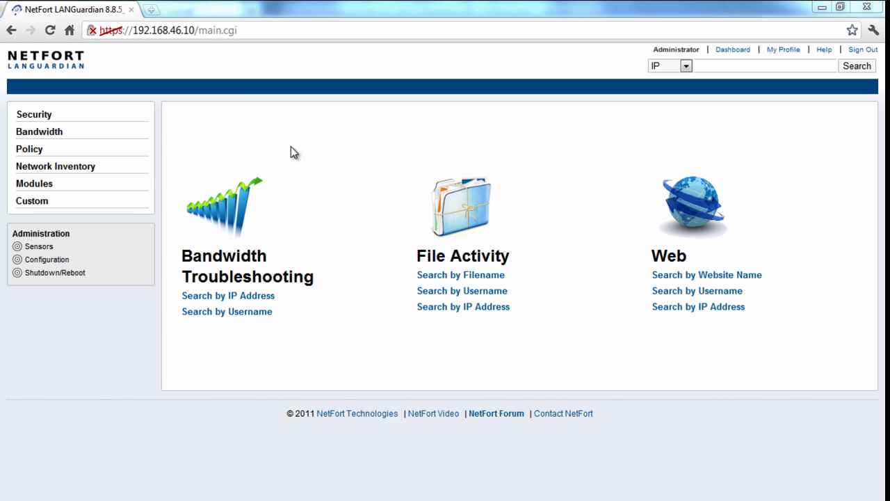
Run the last-24-hours Bandwidth > IP > Top Users report and drill into the top user's 3.24 GB total
{"action": "left_click", "coordinate": [57, 132]}
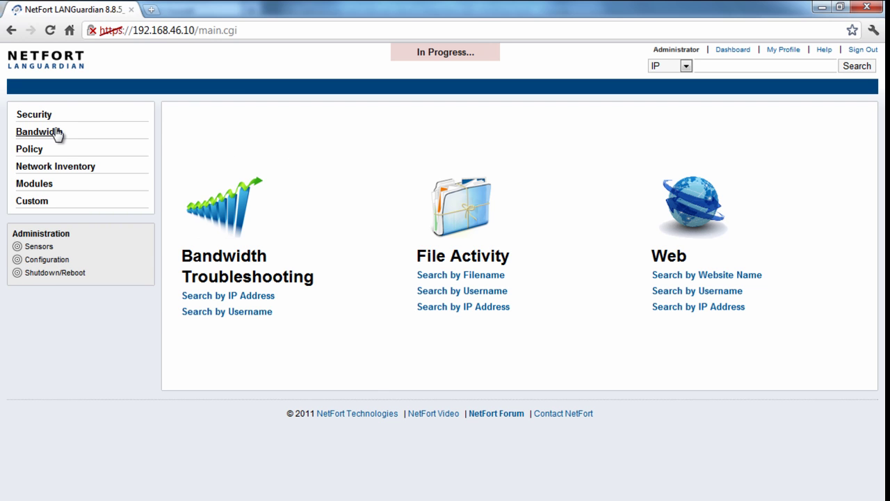
{"action": "left_click", "coordinate": [32, 149]}
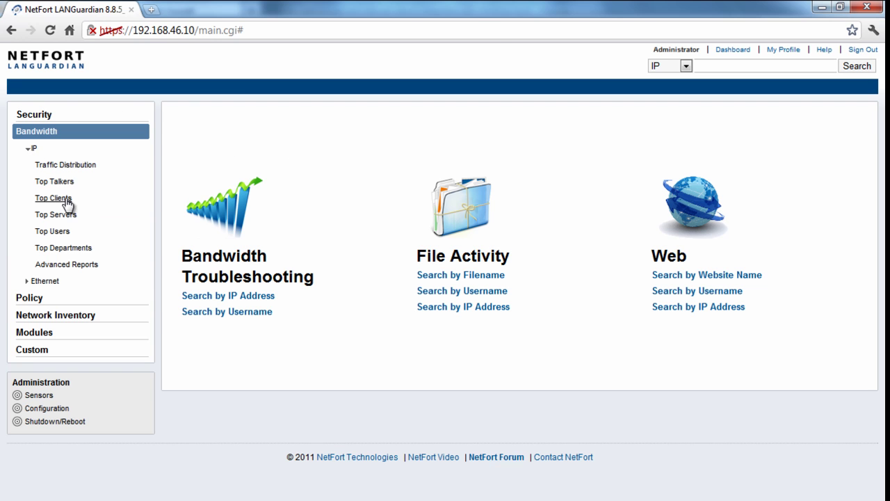
{"action": "left_click", "coordinate": [63, 233]}
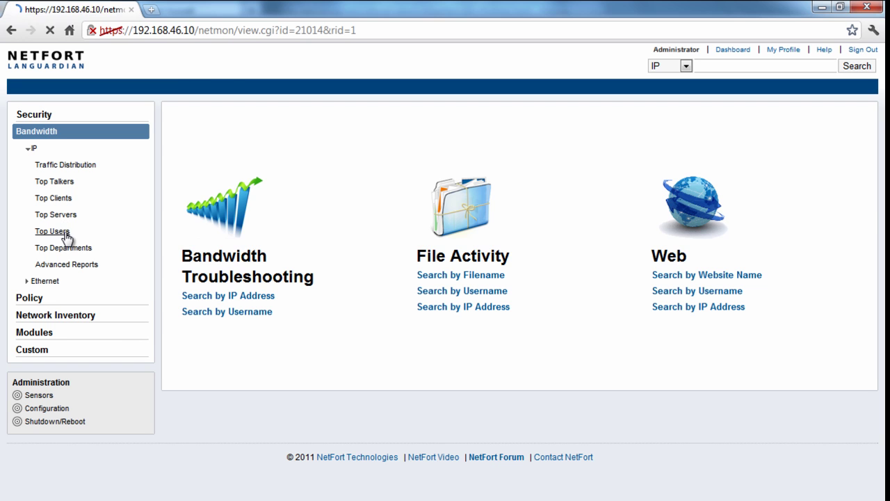
{"action": "left_click", "coordinate": [370, 165]}
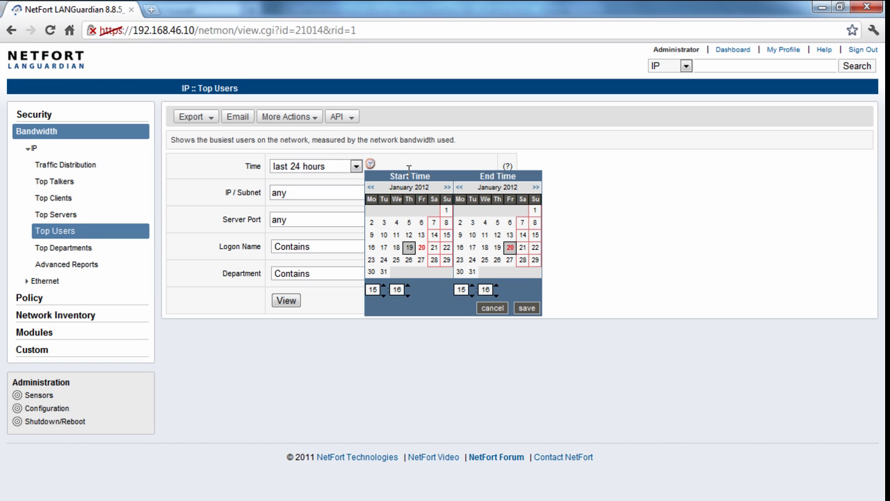
{"action": "left_click", "coordinate": [500, 310]}
{"action": "left_click", "coordinate": [288, 300]}
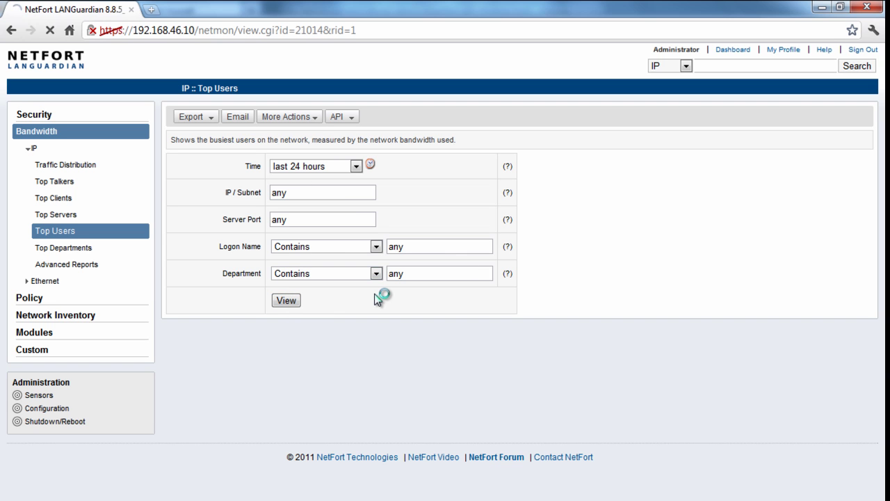
{"action": "scroll", "coordinate": [389, 291], "scroll_direction": "down", "scroll_amount": 1}
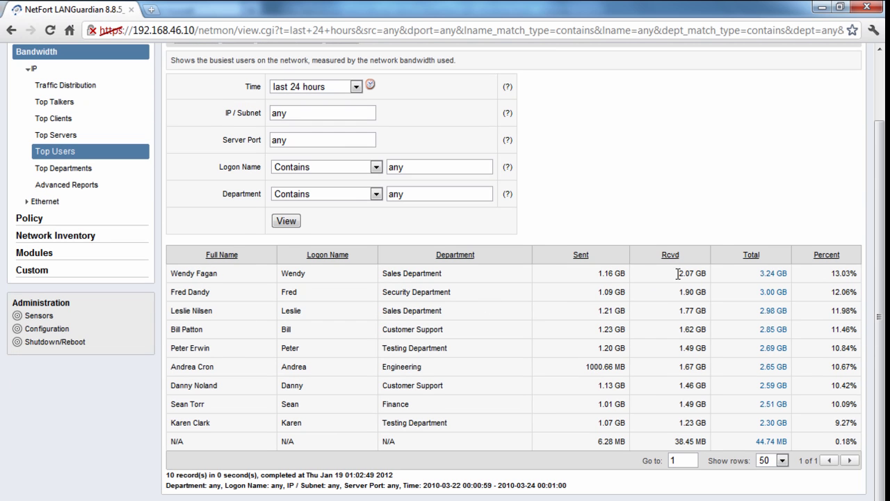
{"action": "left_click", "coordinate": [775, 275]}
{"action": "scroll", "coordinate": [764, 310], "scroll_direction": "down", "scroll_amount": 1}
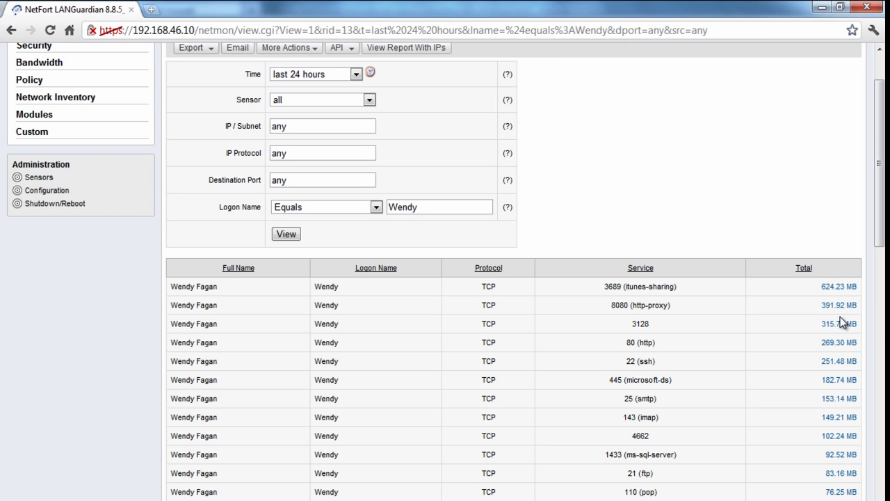
List the top user's port 80 destinations, copy their logon name, and return to the home page
{"action": "left_click", "coordinate": [835, 343]}
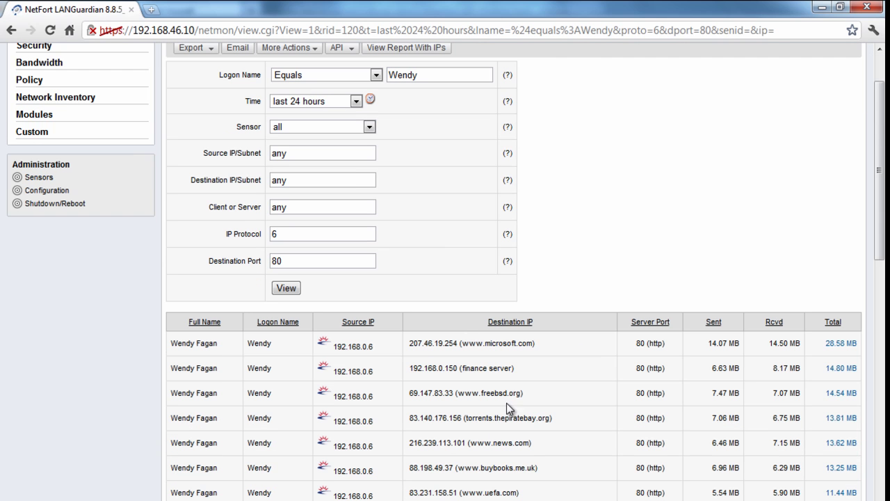
{"action": "double_click", "coordinate": [259, 343]}
{"action": "right_click", "coordinate": [258, 343]}
{"action": "left_click", "coordinate": [278, 353]}
{"action": "scroll", "coordinate": [280, 354], "scroll_direction": "up", "scroll_amount": 1}
{"action": "left_click", "coordinate": [49, 70]}
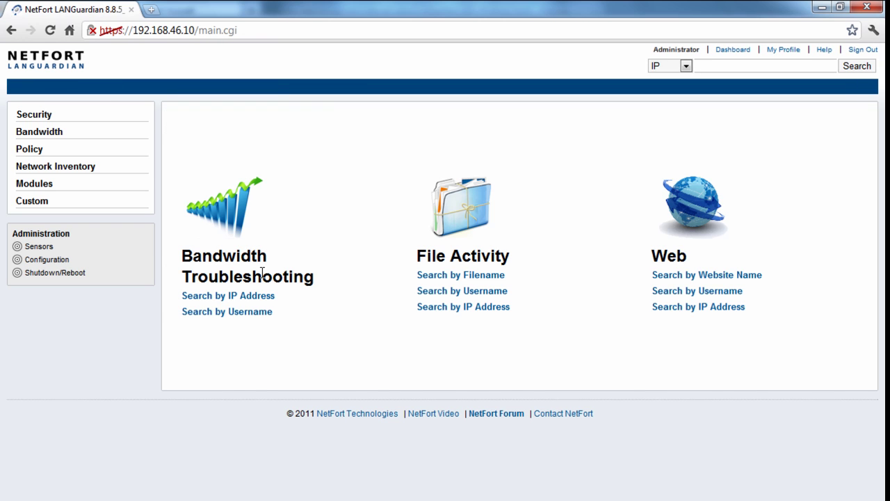
Run a Search by Username for the top user, picking their logon name from the suggestions
{"action": "left_click", "coordinate": [243, 313]}
{"action": "left_click", "coordinate": [256, 333]}
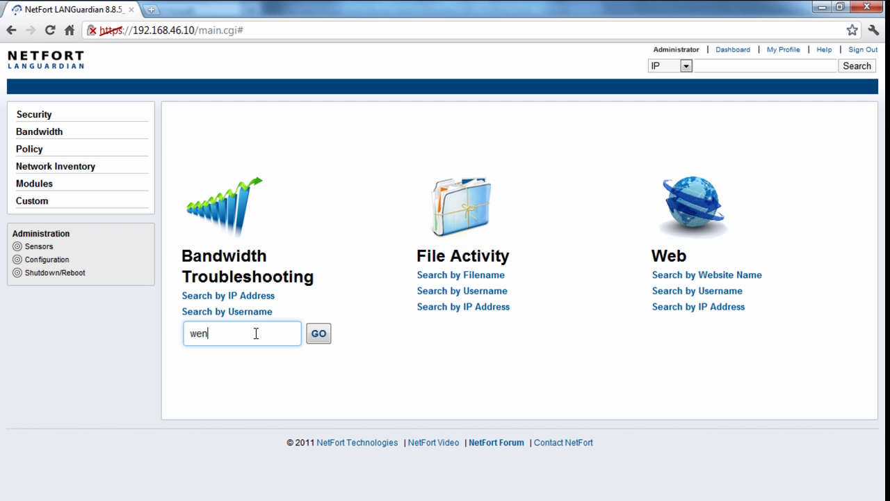
{"action": "left_click", "coordinate": [255, 367]}
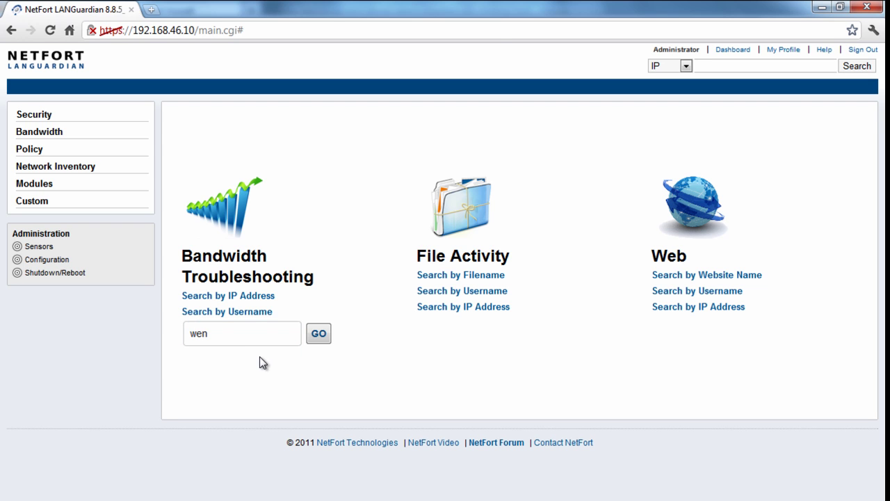
{"action": "left_click", "coordinate": [248, 339]}
{"action": "type", "text": "d"}
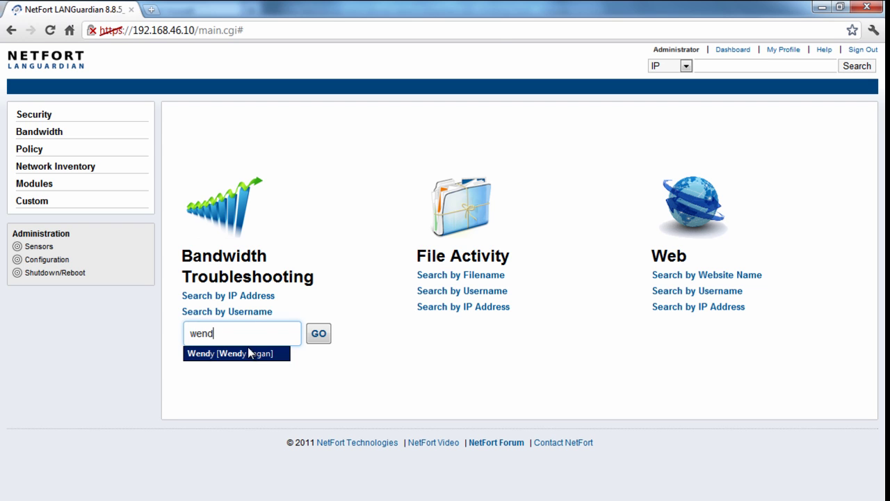
{"action": "left_click", "coordinate": [250, 353]}
{"action": "left_click", "coordinate": [318, 334]}
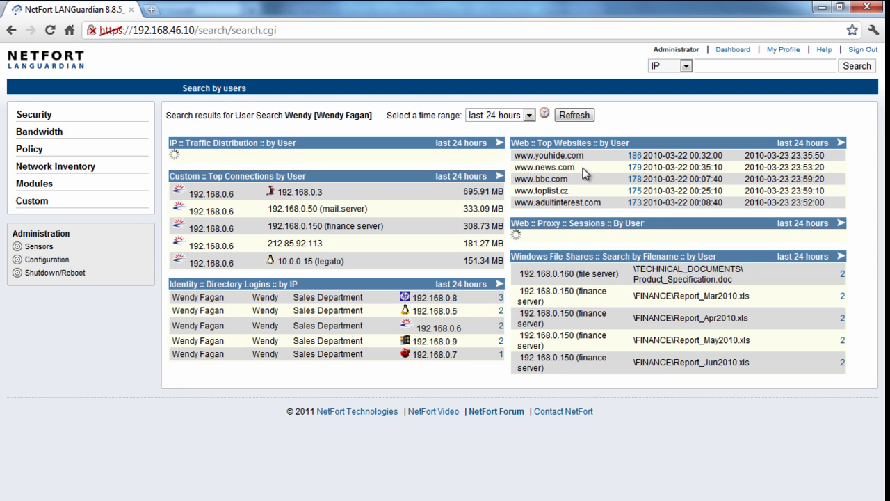
{"action": "left_click", "coordinate": [635, 157]}
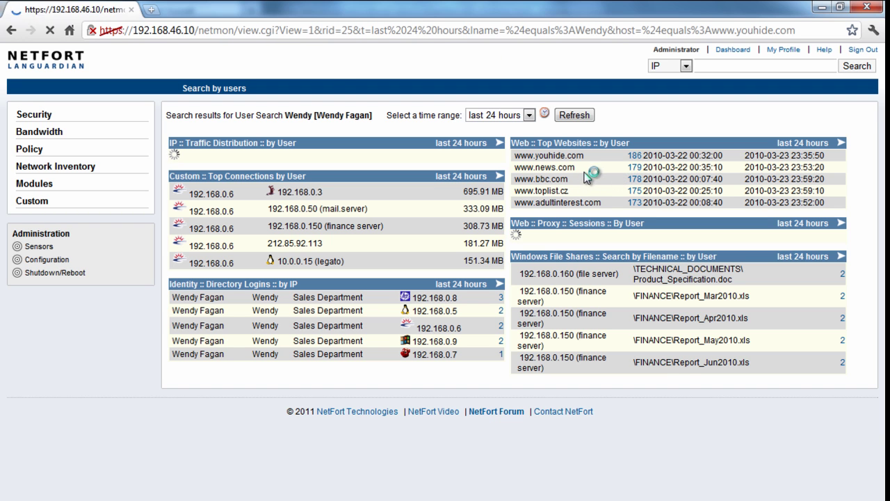
{"action": "scroll", "coordinate": [628, 230], "scroll_direction": "down", "scroll_amount": 2}
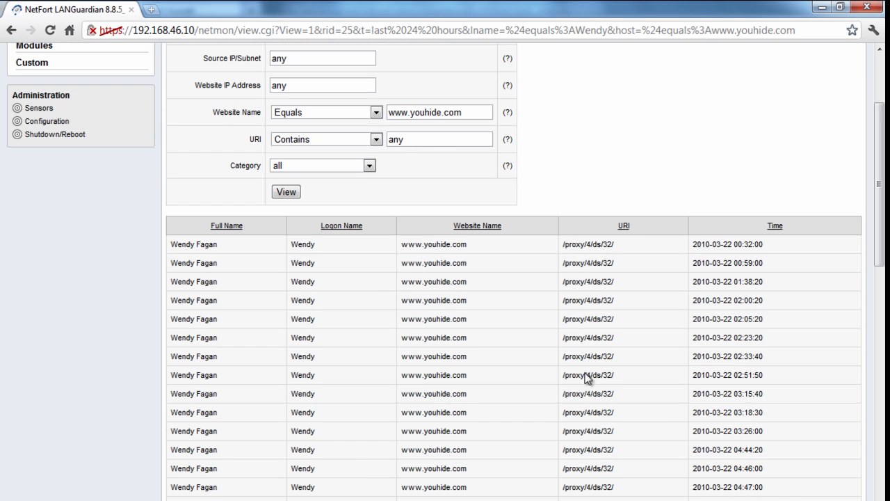
{"action": "left_click_drag", "start_coordinate": [612, 413], "coordinate": [590, 417]}
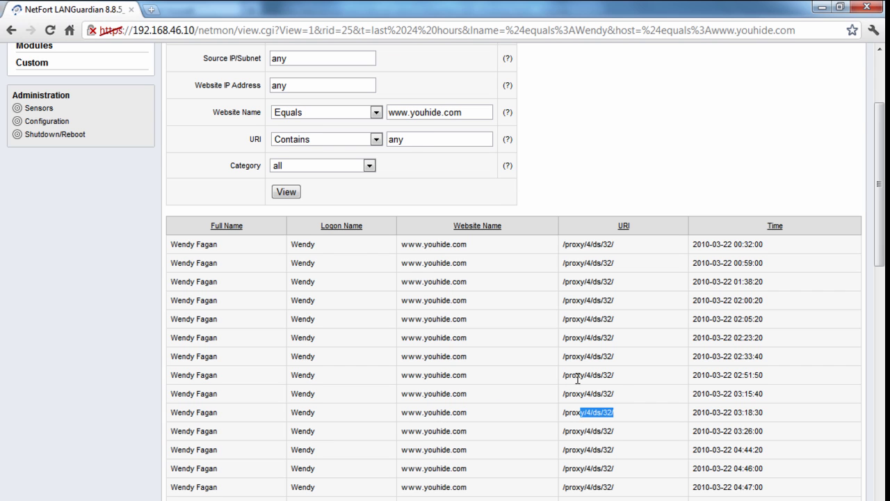
{"action": "scroll", "coordinate": [238, 189], "scroll_direction": "up", "scroll_amount": 2}
{"action": "left_click", "coordinate": [38, 134]}
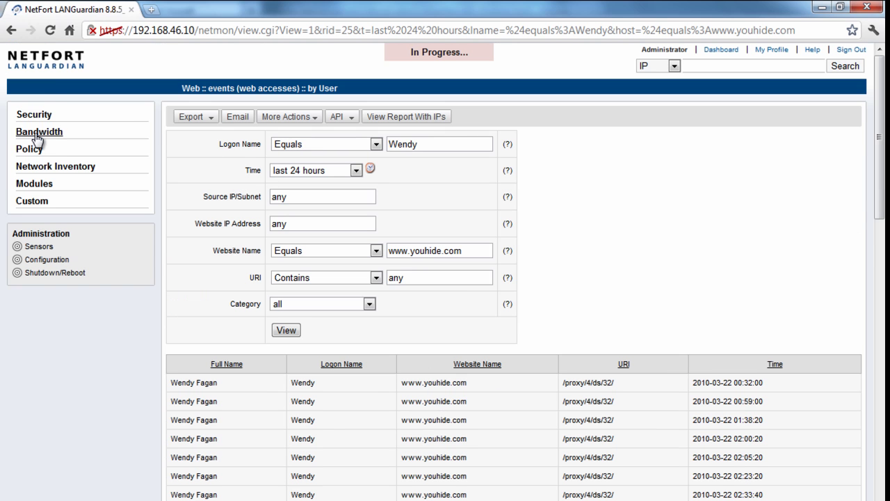
{"action": "left_click", "coordinate": [32, 149]}
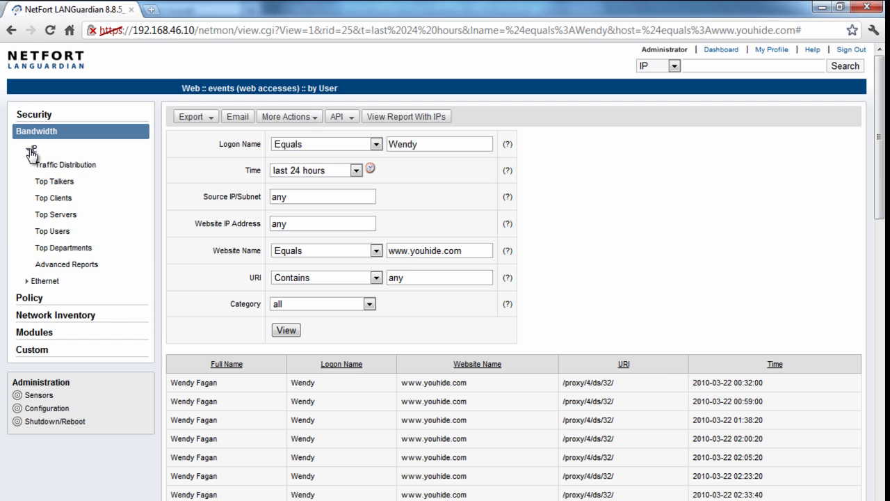